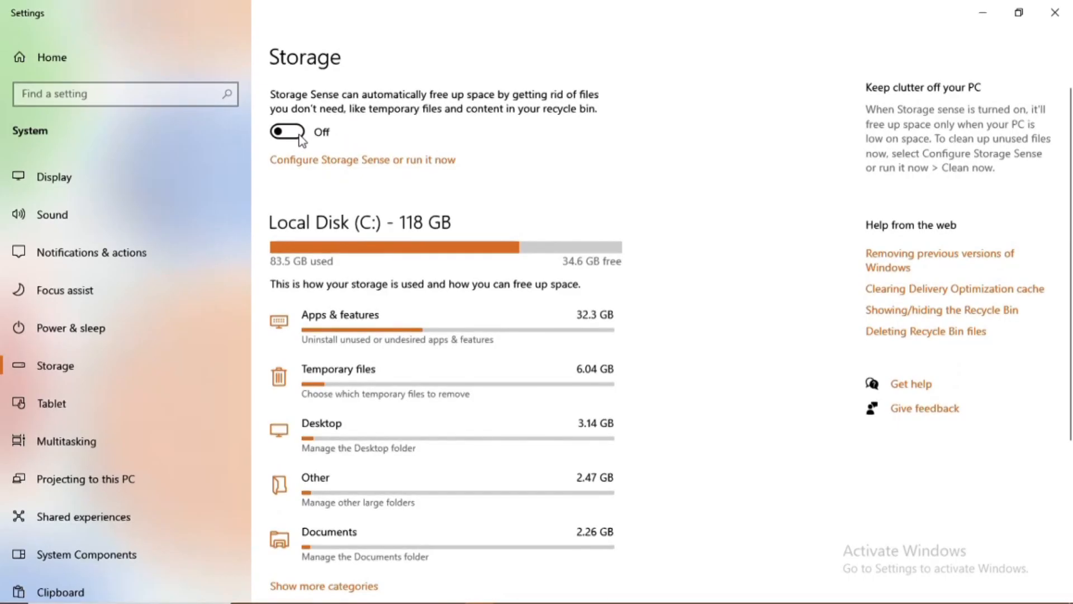
Switch Storage Sense to On and expand the storage breakdown to all categories
click(287, 132)
scroll(339, 213, down, 2)
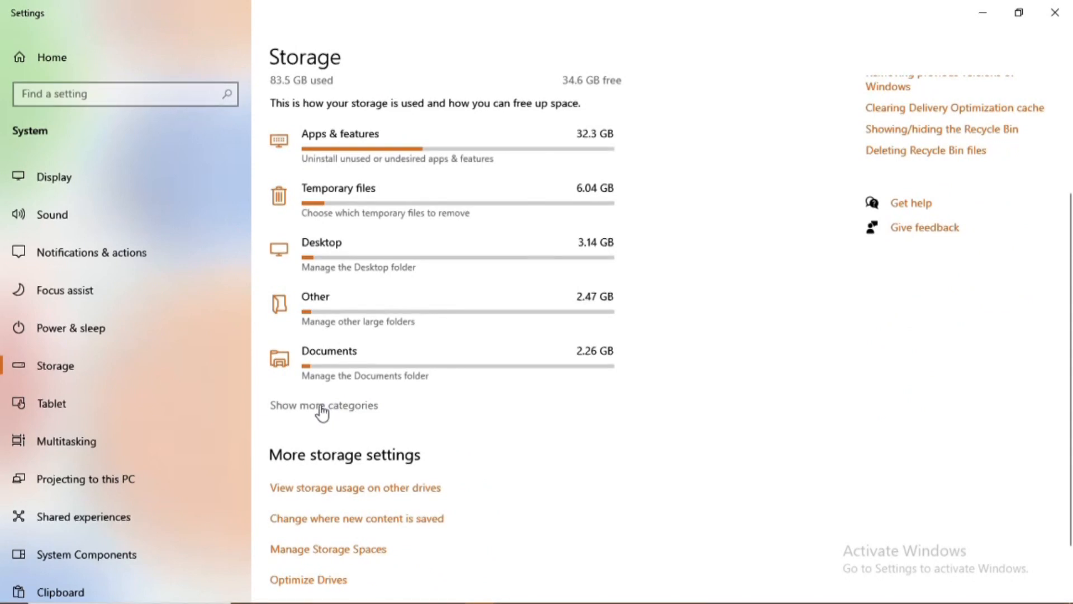
click(320, 410)
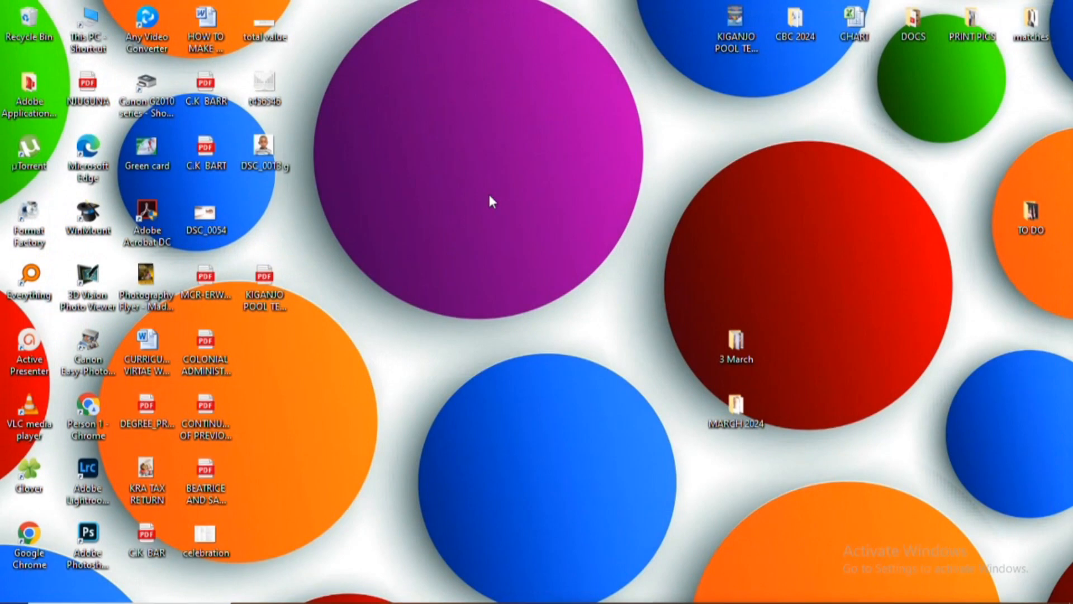
right_click(544, 232)
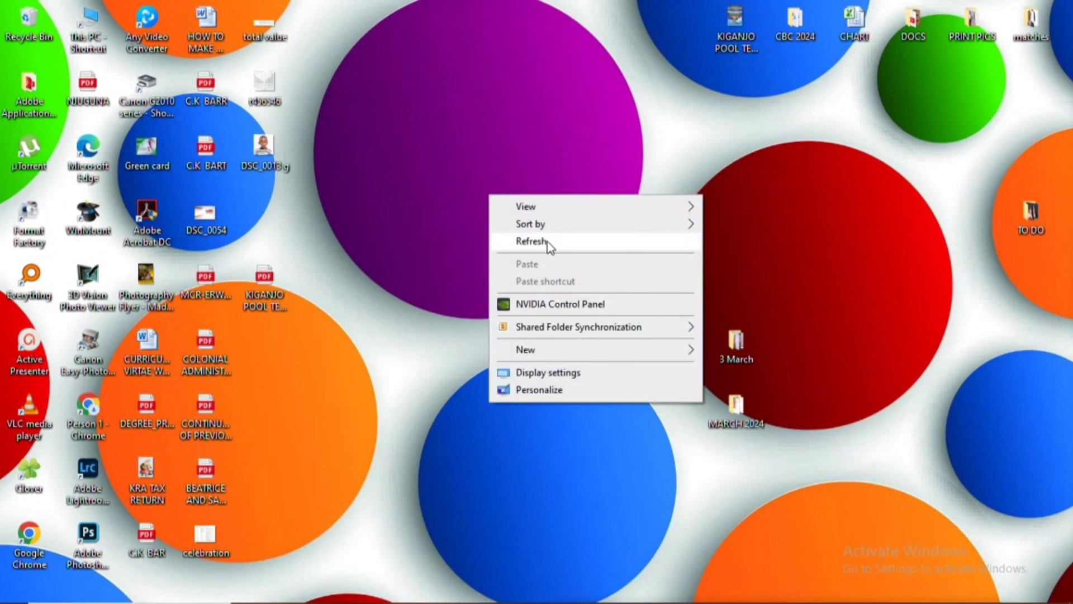
click(547, 244)
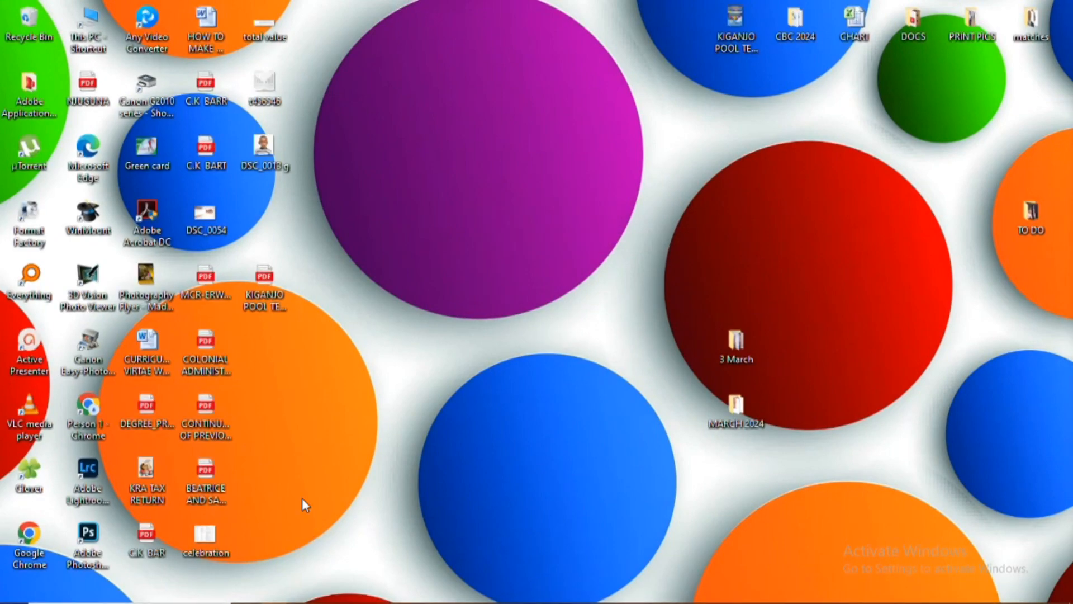
Search the Start menu for storage and open Turn on Storage Sense
key(super)
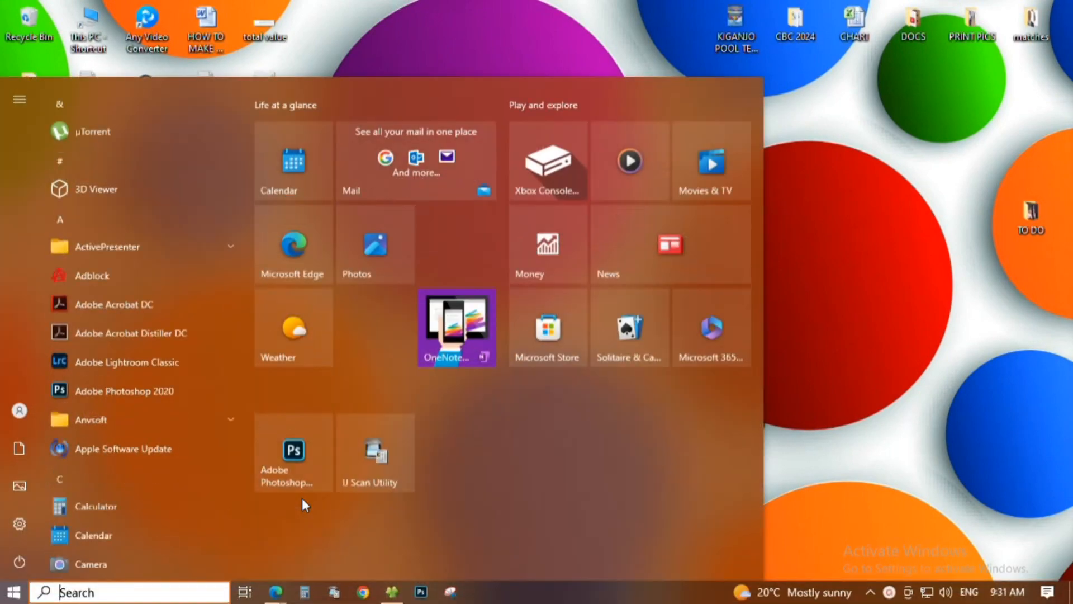
text(s)
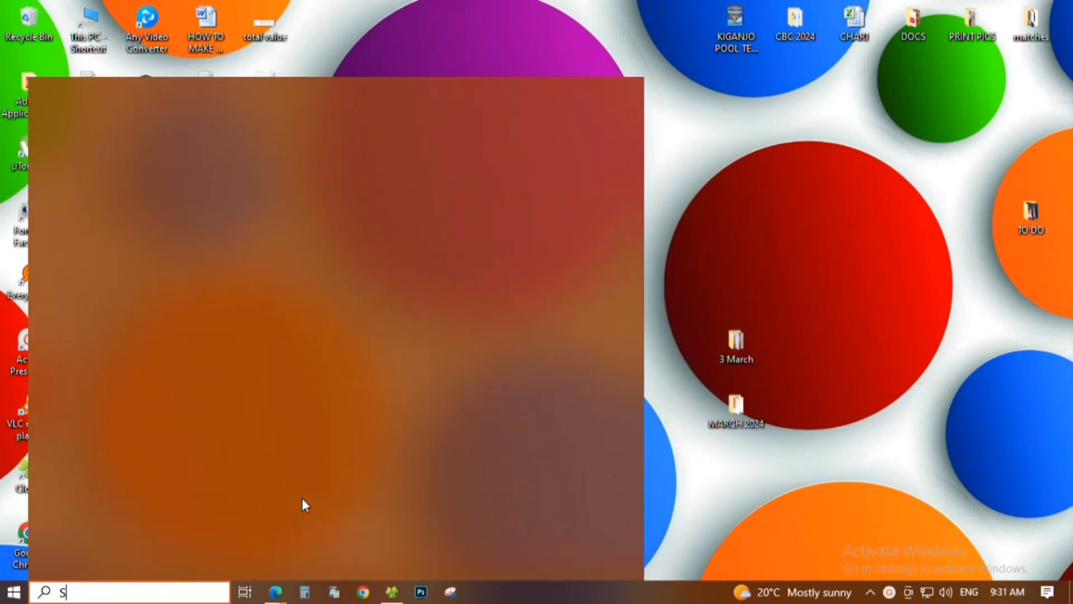
text(to)
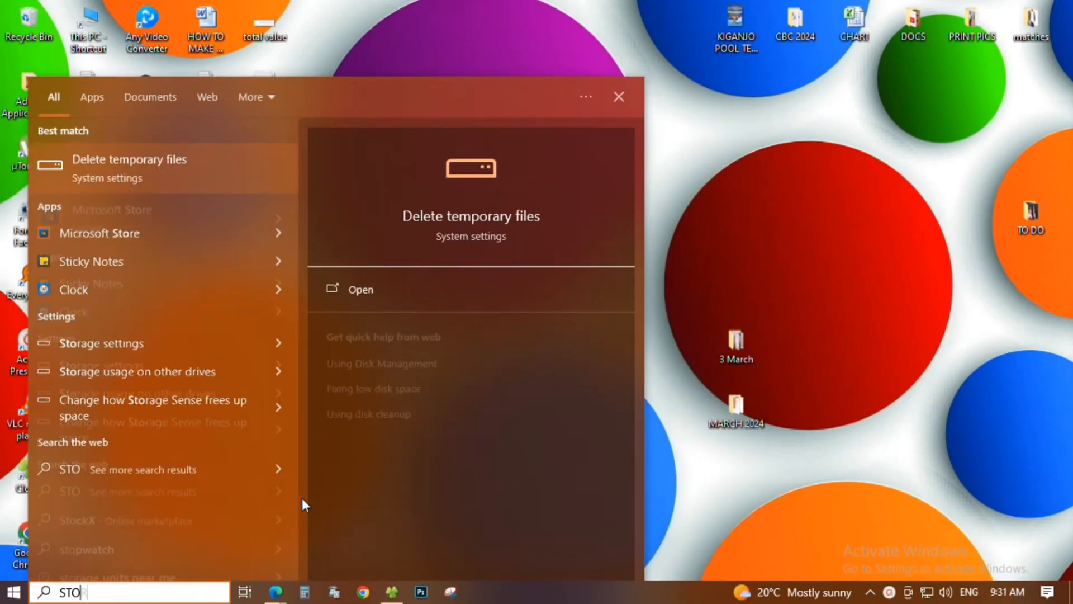
text(ra)
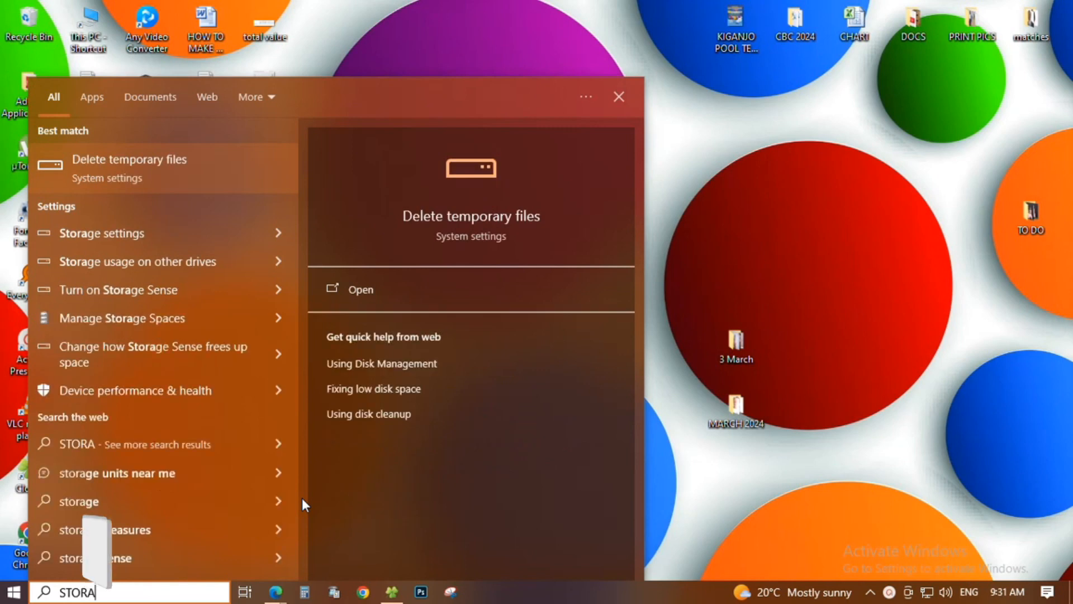
text(ge)
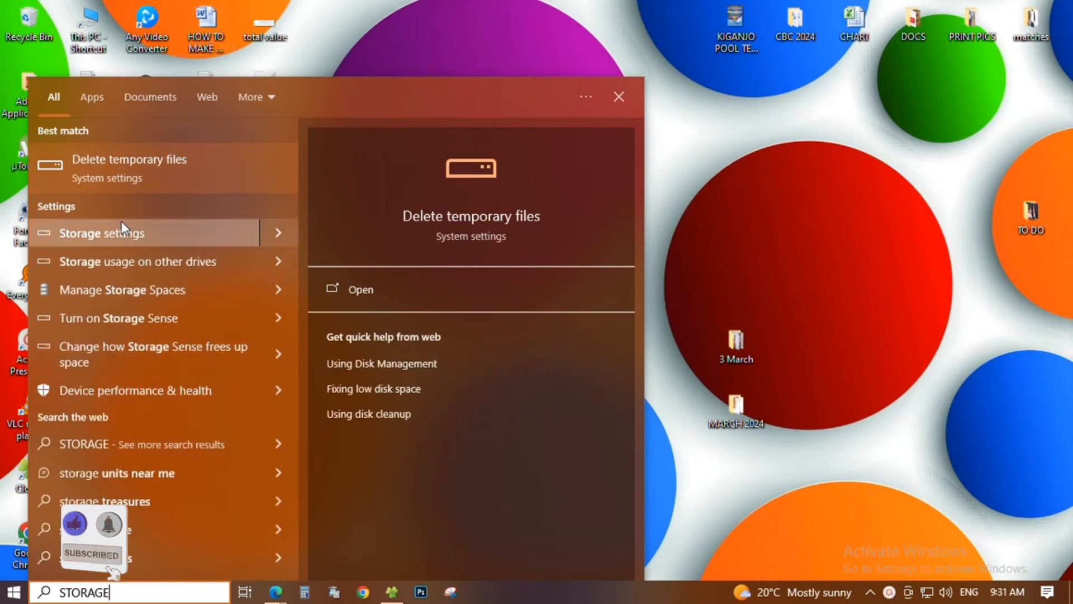
click(136, 323)
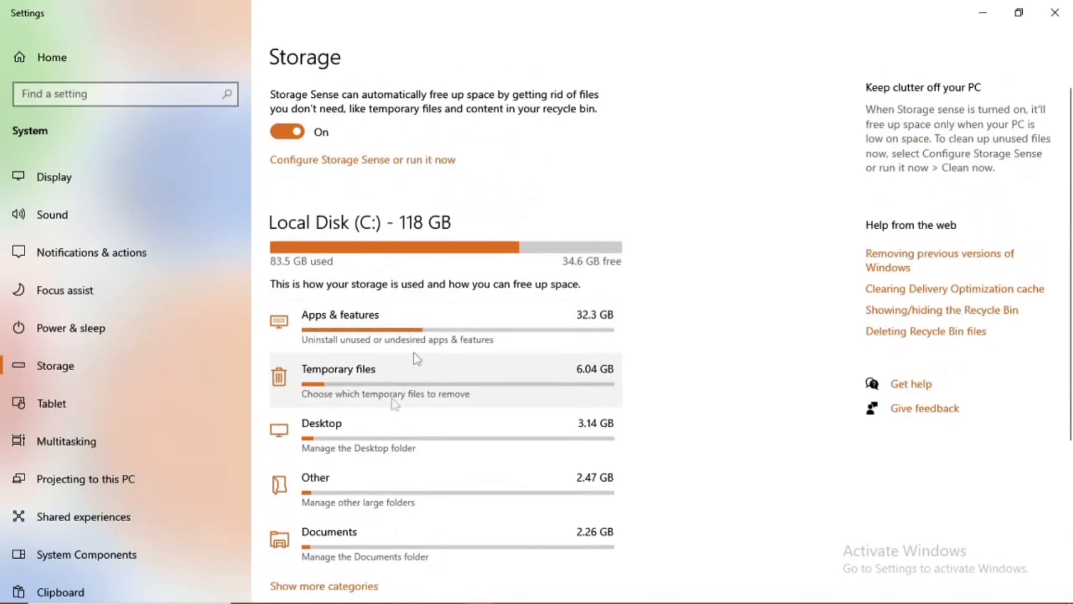
scroll(392, 467, down, 1)
scroll(375, 353, up, 1)
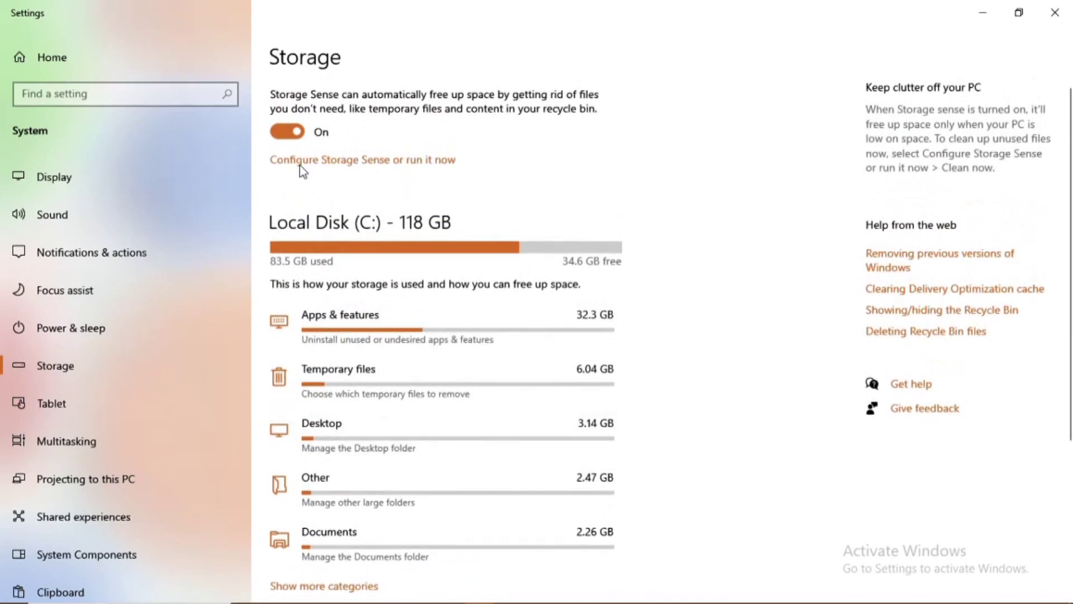
click(300, 134)
click(290, 132)
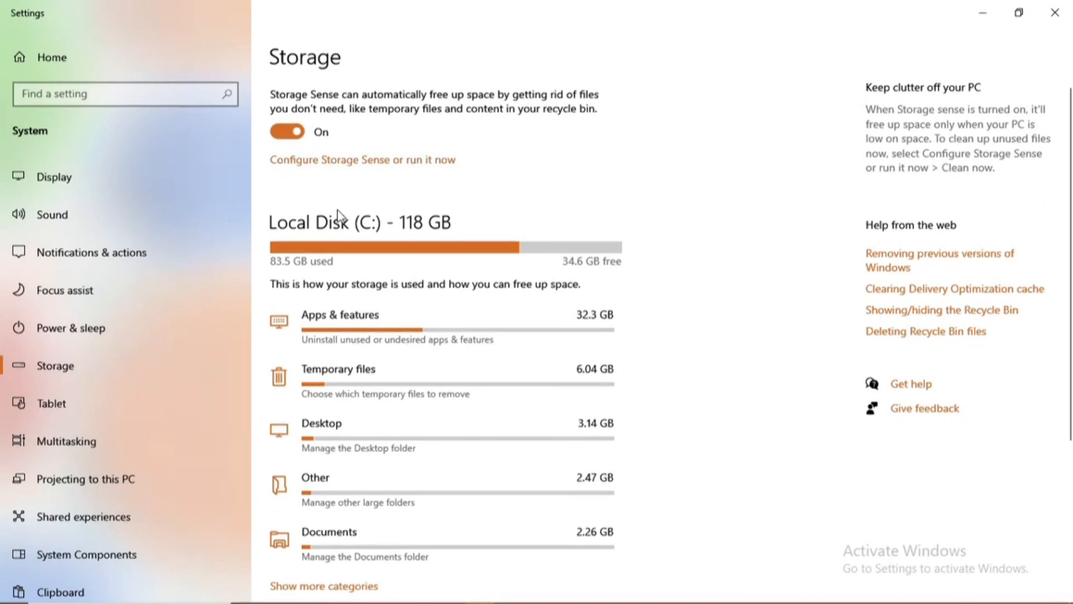
scroll(340, 216, down, 3)
scroll(340, 252, down, 3)
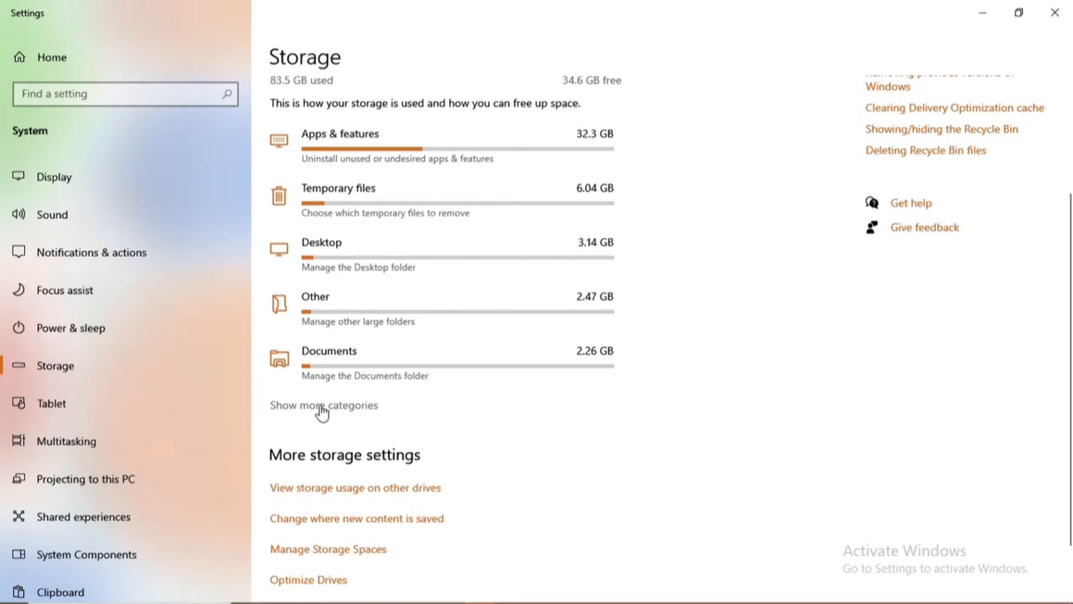
Show all storage categories, including System & reserved, Pictures, Videos and Music
click(323, 412)
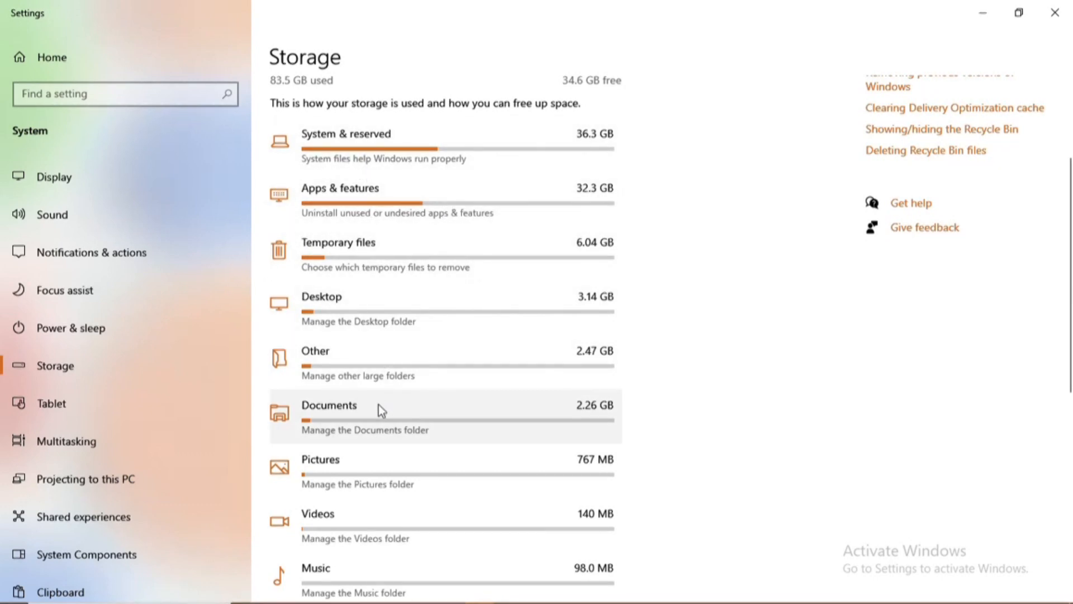
scroll(381, 407, down, 2)
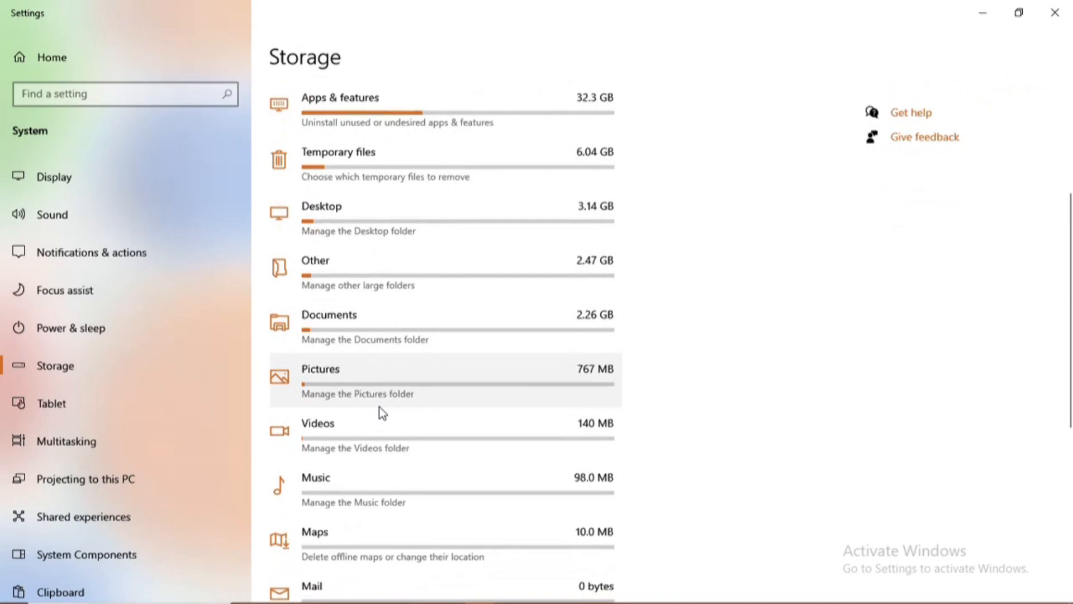
scroll(381, 407, down, 2)
scroll(380, 408, down, 1)
scroll(380, 408, down, 1)
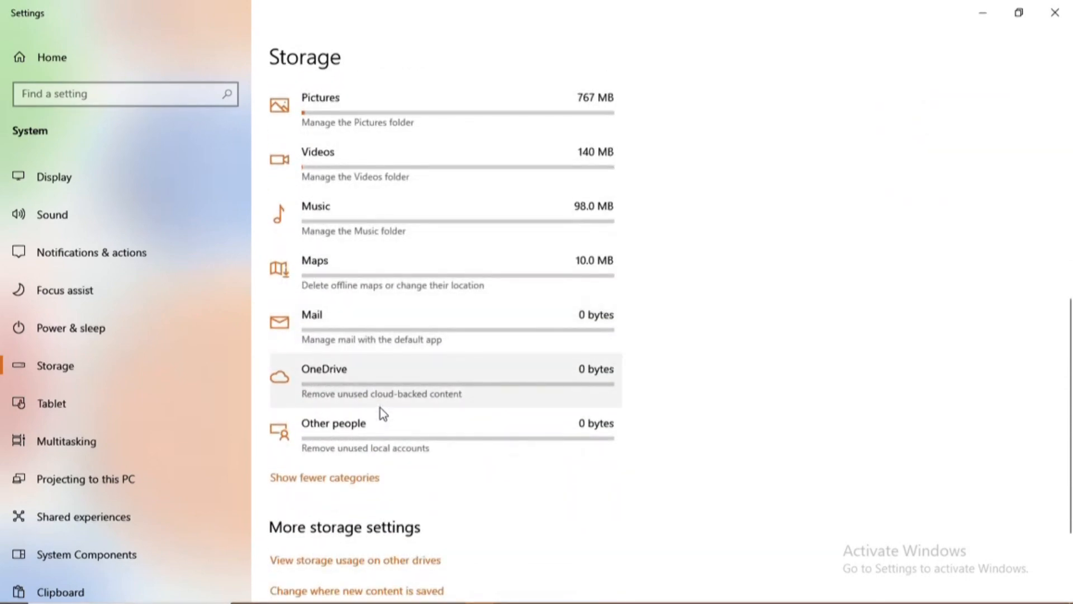
scroll(380, 407, up, 3)
scroll(379, 407, up, 1)
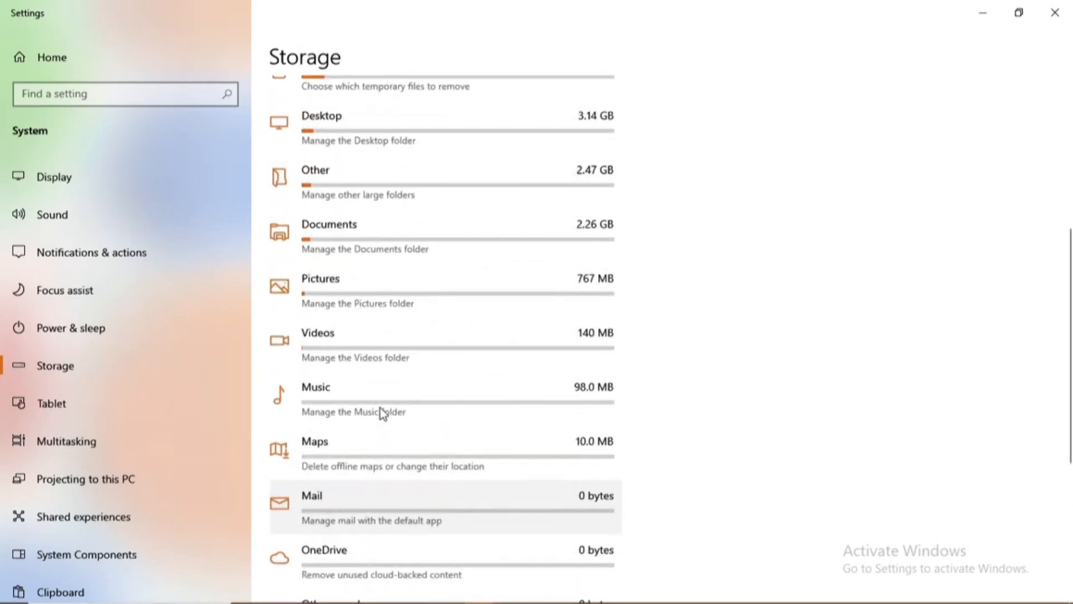
scroll(379, 409, up, 2)
scroll(379, 408, up, 2)
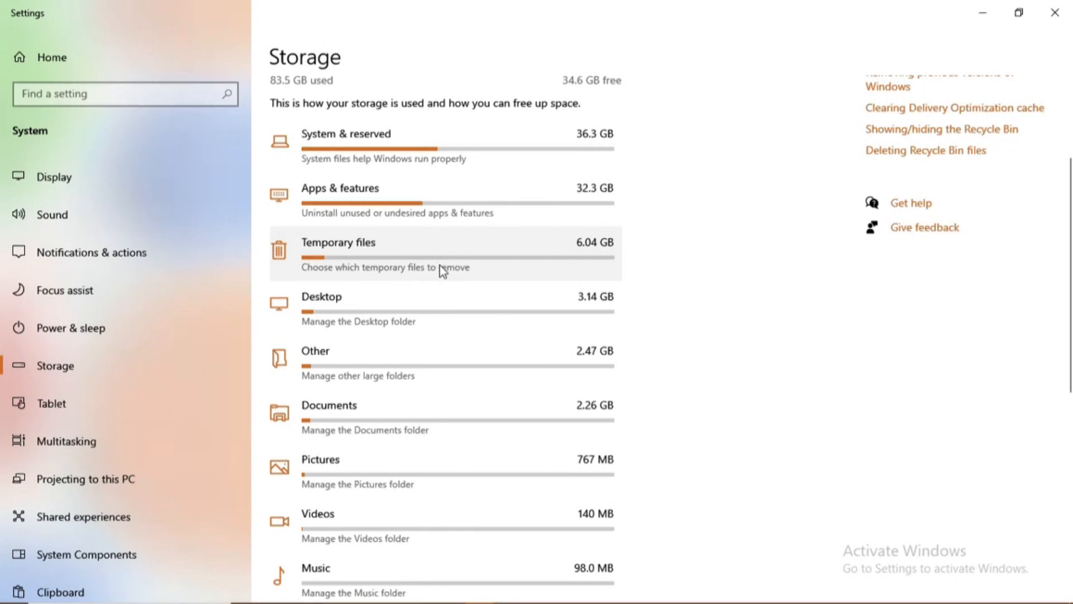
Open the Temporary files breakdown listing removable items and their sizes
click(405, 264)
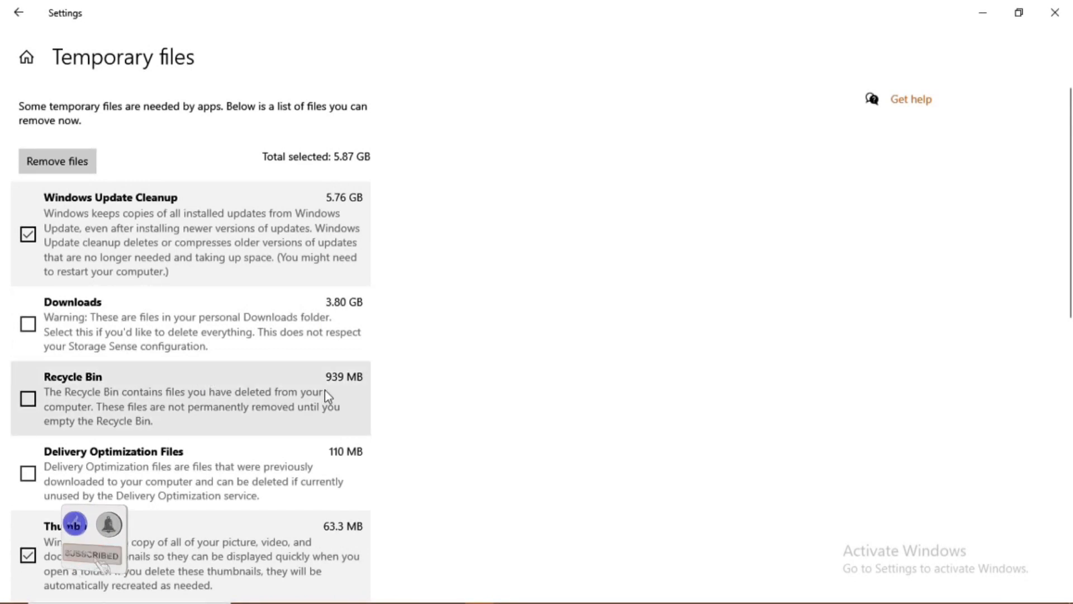
Include Recycle Bin, leave Delivery Optimization Files excluded, and start removing the selected files
click(28, 400)
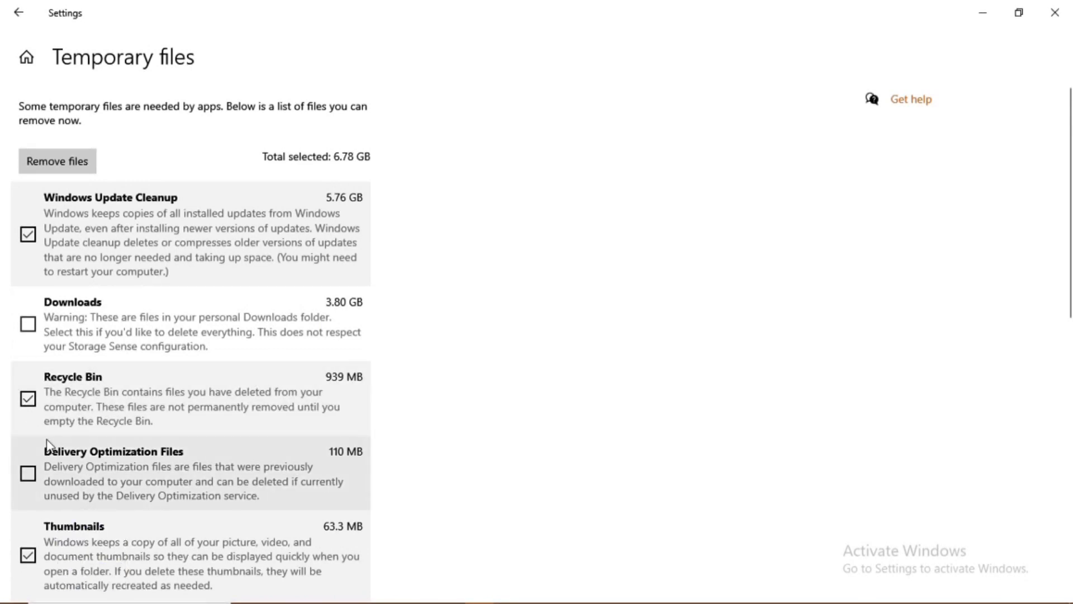
scroll(66, 440, down, 1)
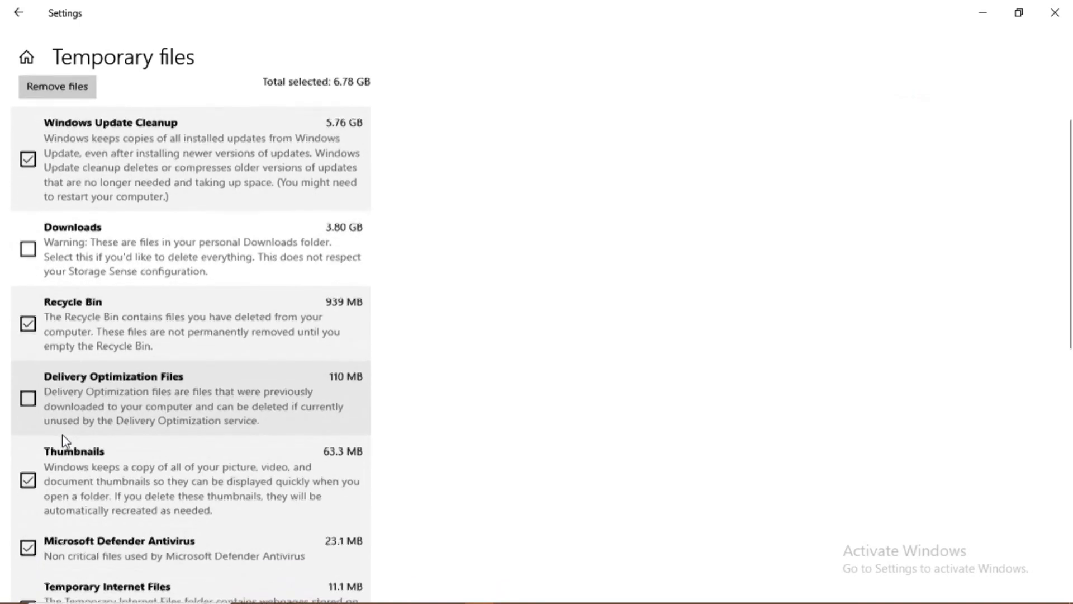
click(28, 393)
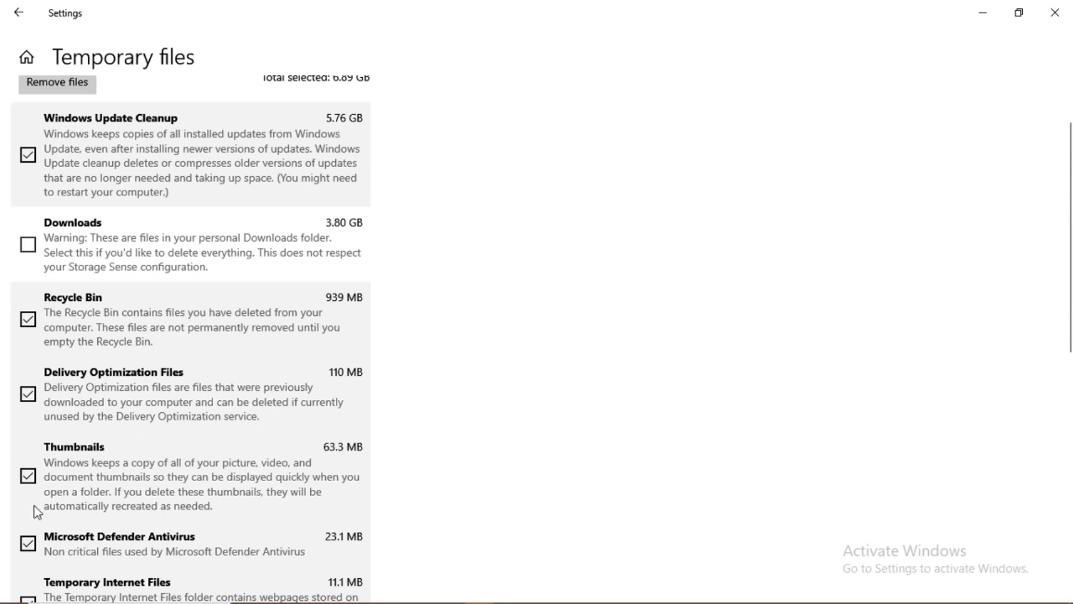
click(29, 394)
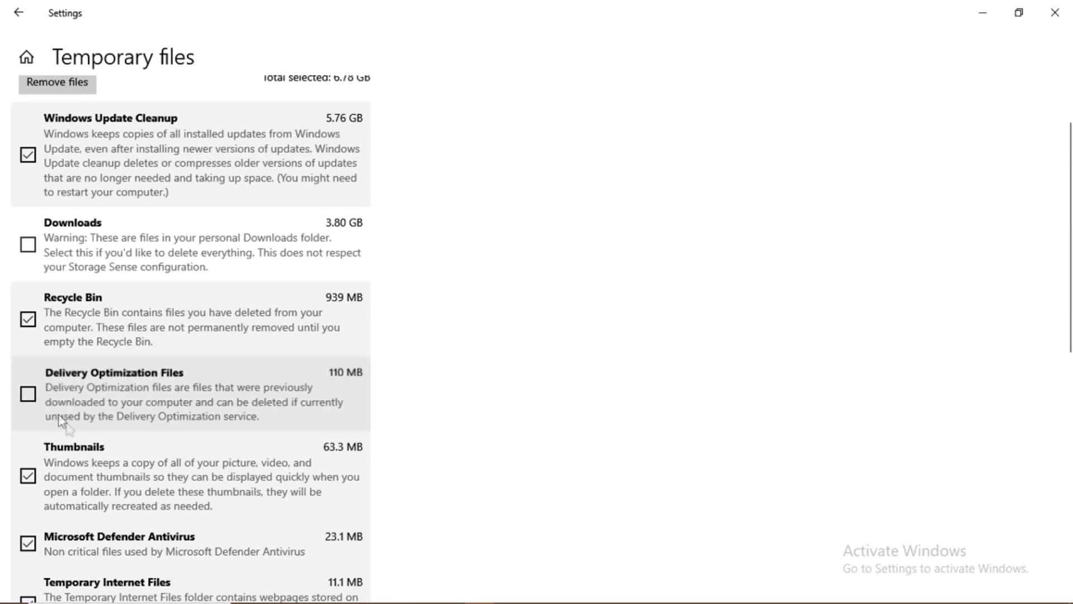
scroll(68, 457, down, 1)
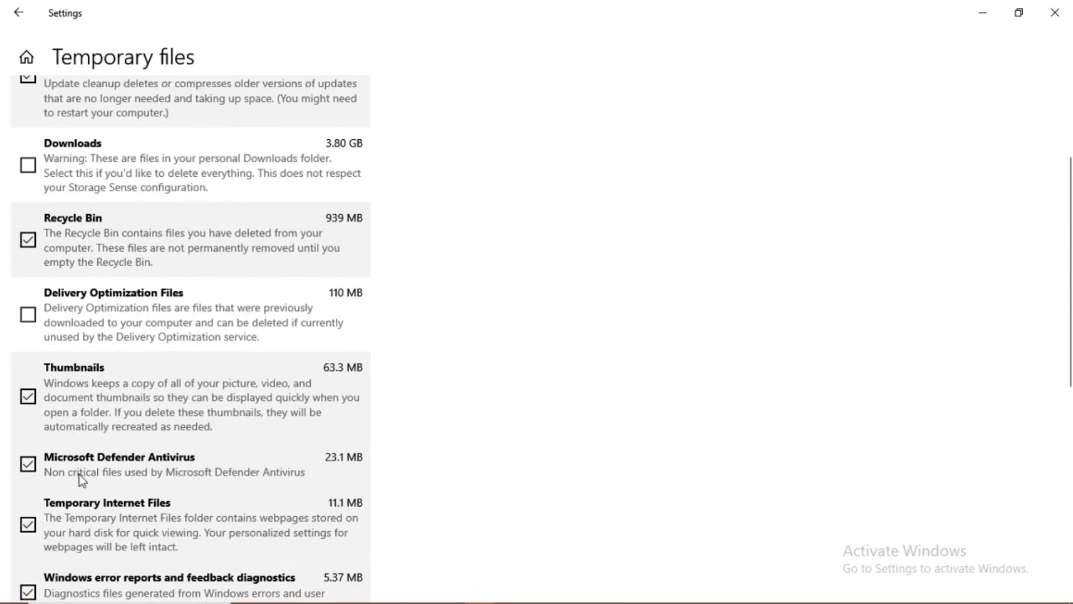
scroll(271, 463, down, 2)
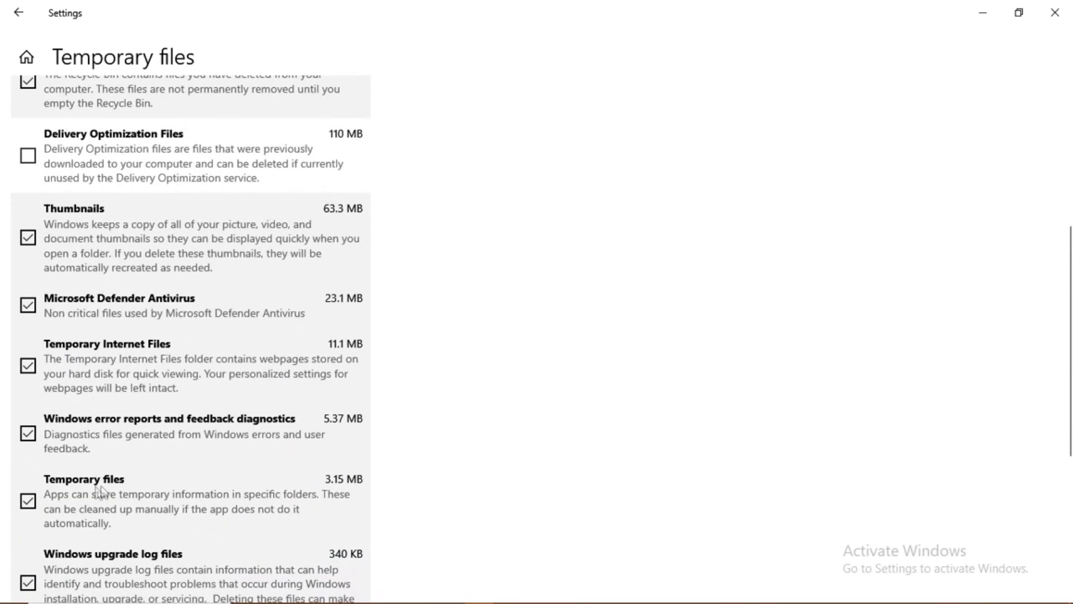
scroll(256, 496, down, 2)
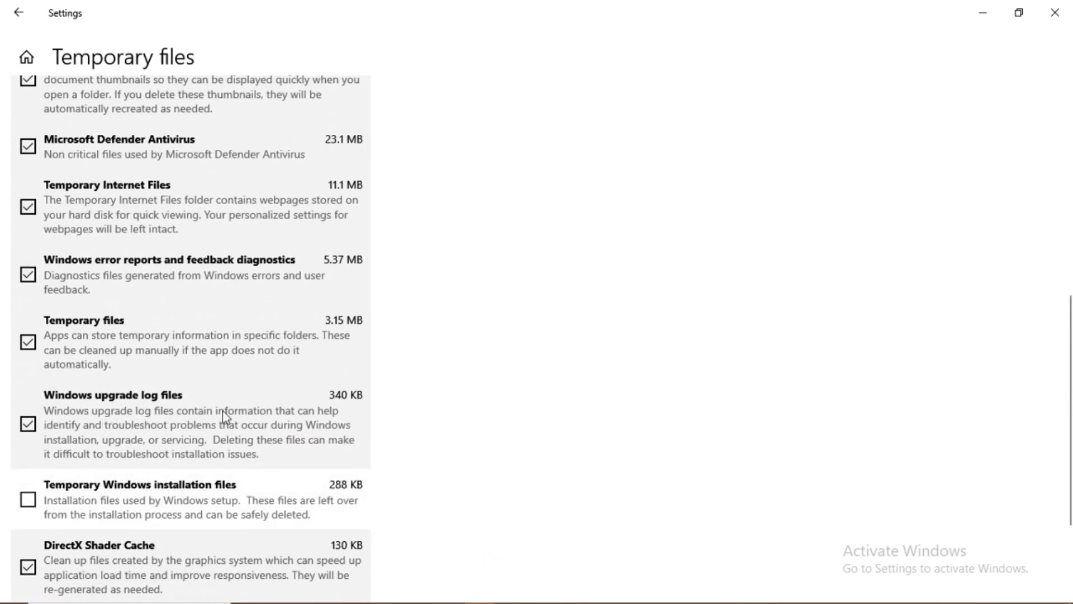
scroll(216, 431, down, 2)
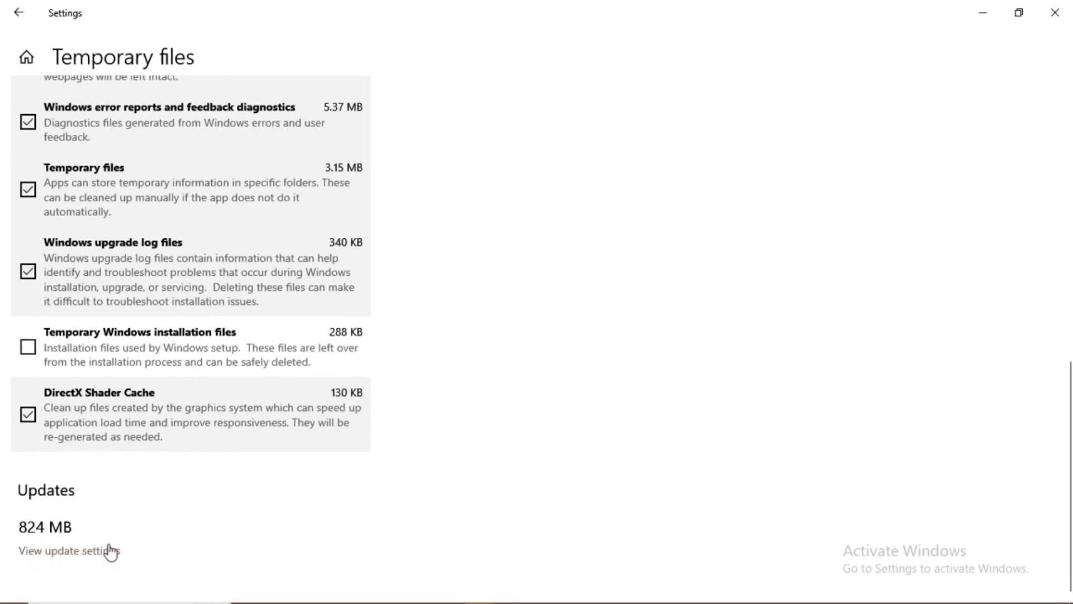
scroll(109, 554, up, 3)
scroll(134, 491, up, 3)
scroll(151, 449, up, 2)
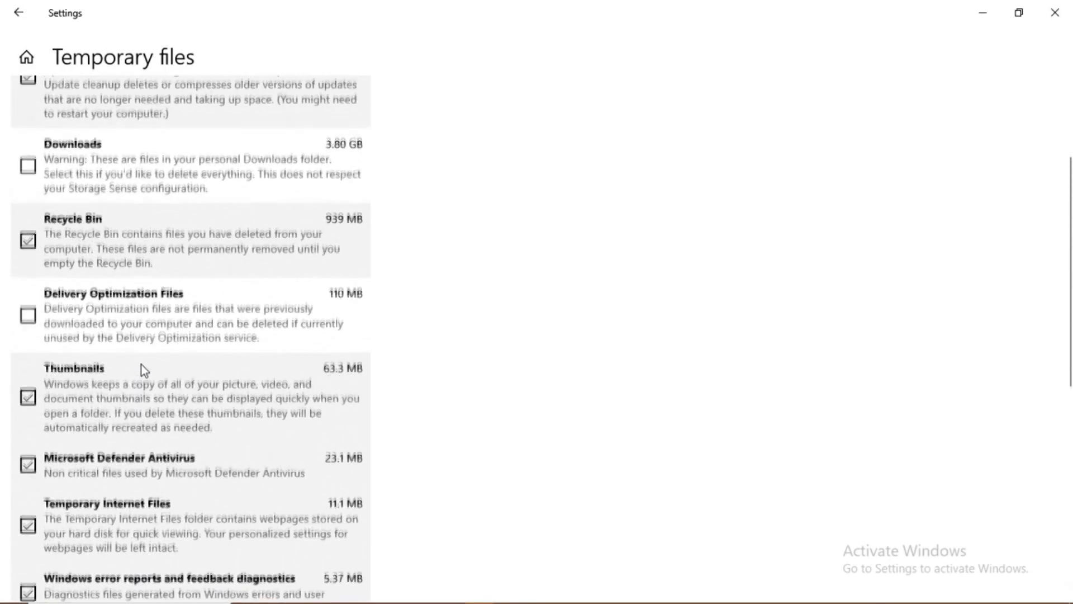
scroll(92, 252, up, 3)
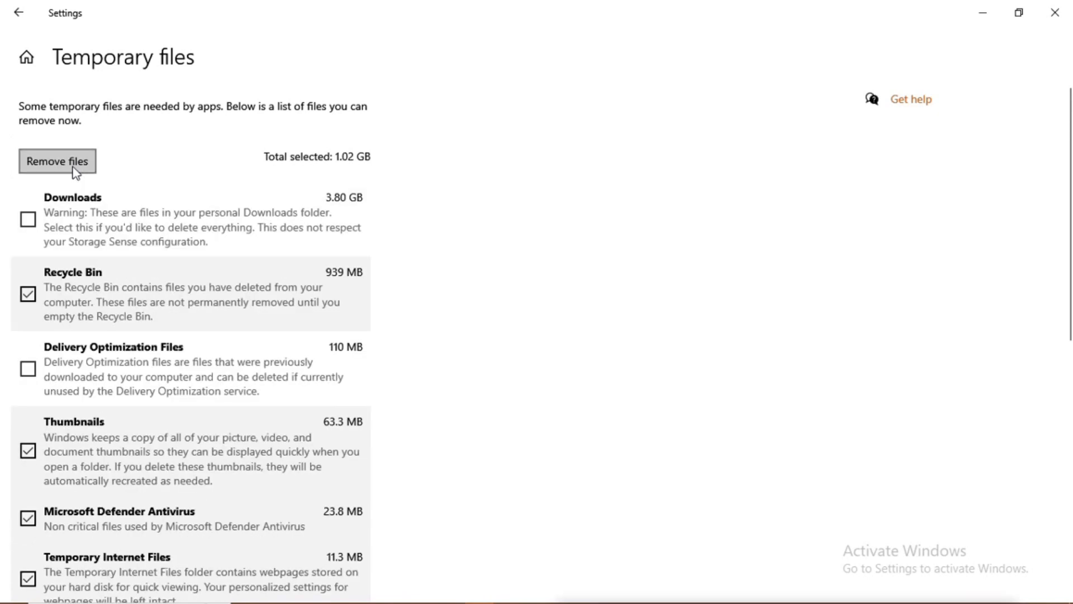
click(57, 161)
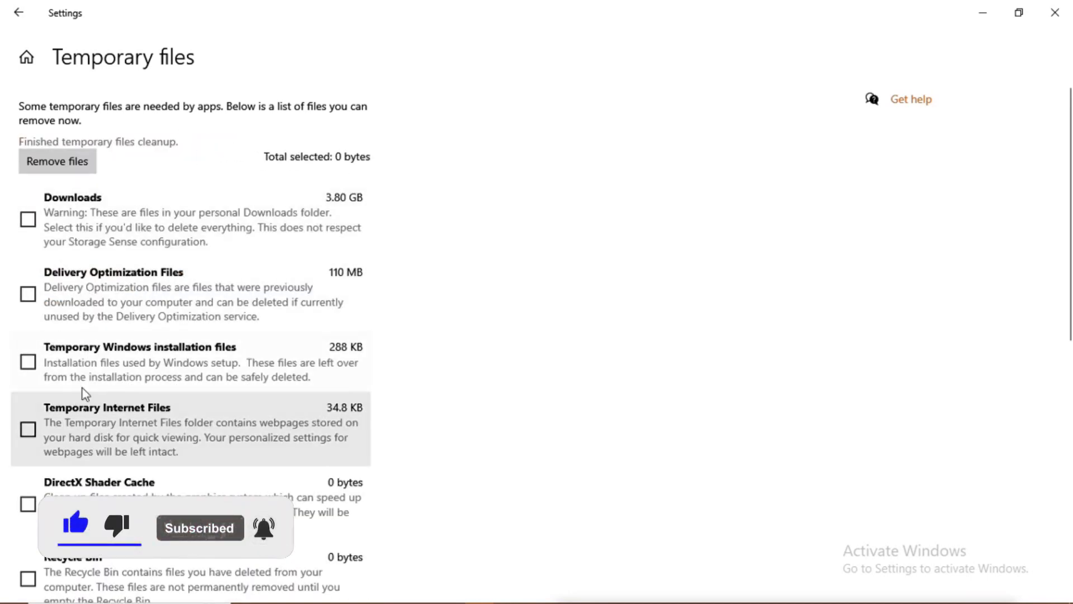
Return to the Storage overview showing 39.8 GB free on Local Disk (C:)
click(24, 15)
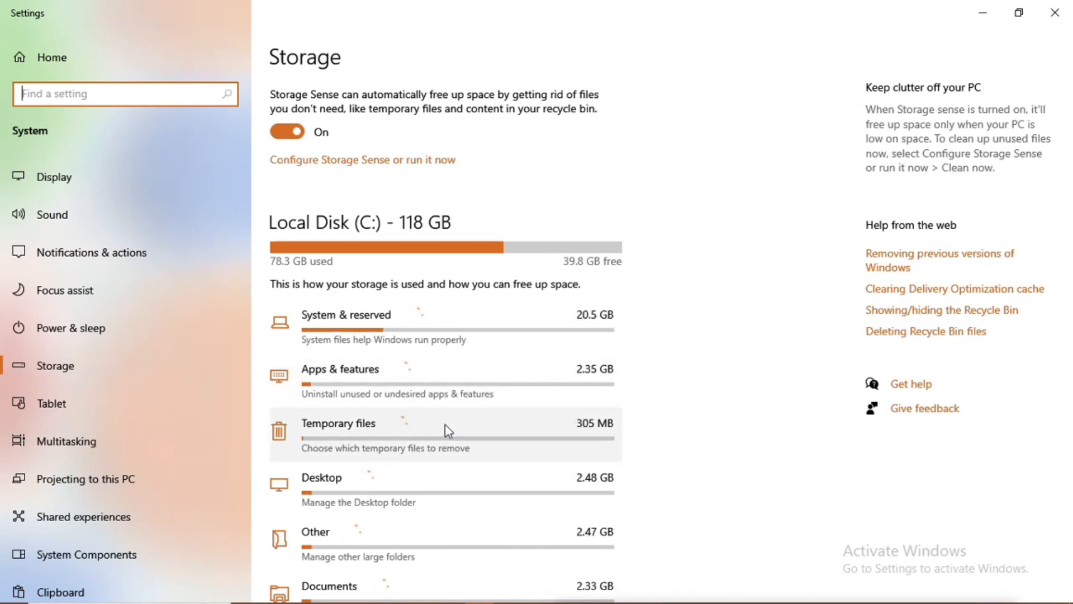
scroll(445, 426, down, 1)
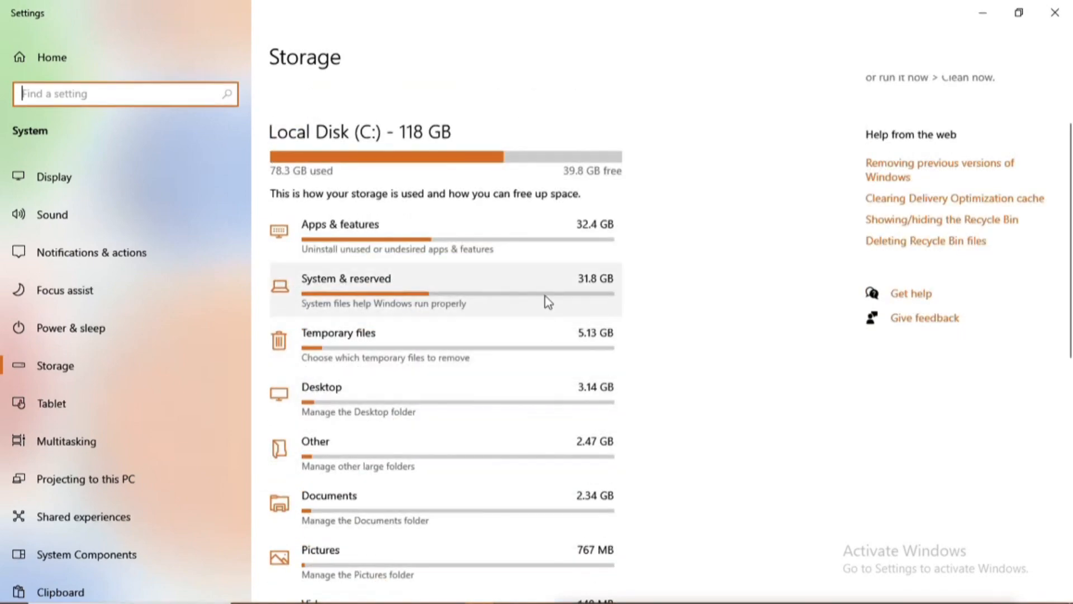
scroll(544, 295, up, 1)
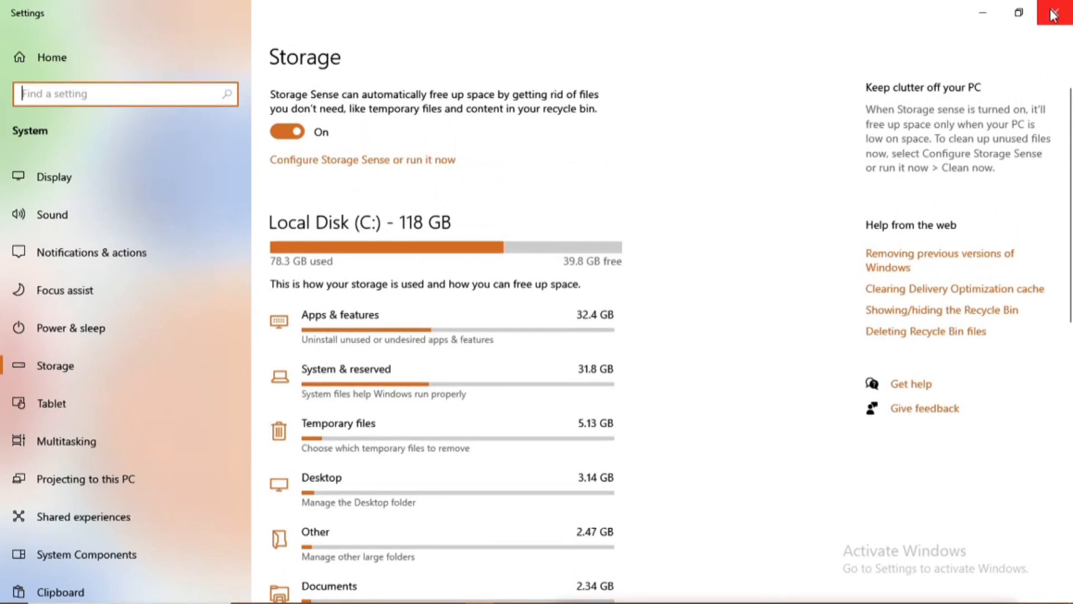
Close Settings after reviewing the refreshed breakdown, revealing the desktop
click(982, 14)
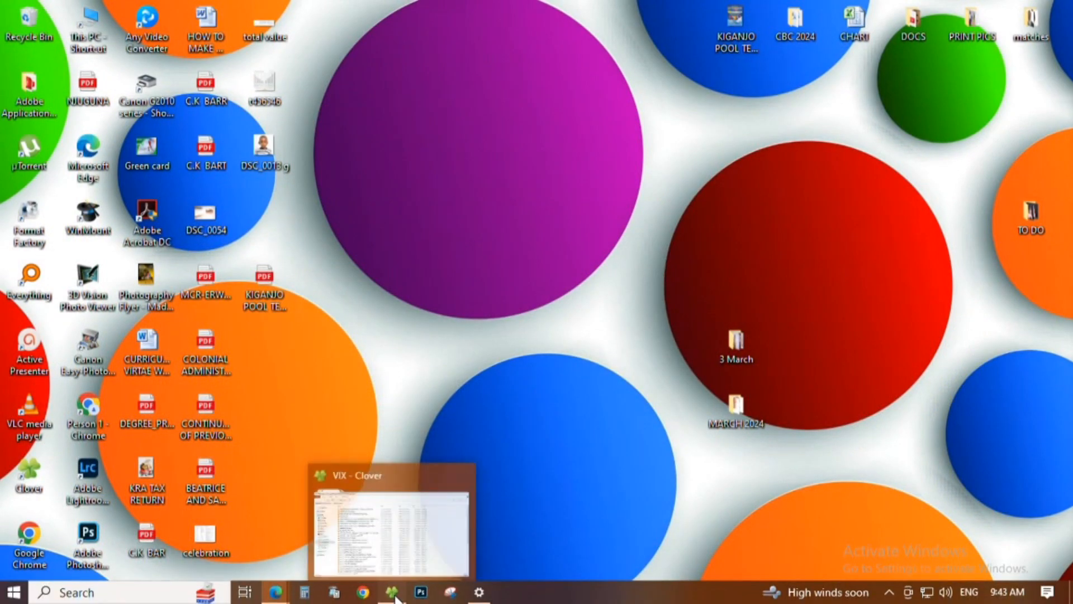
Bring up This PC in File Explorer and refresh it to confirm 39.8 GB free on C:
click(394, 594)
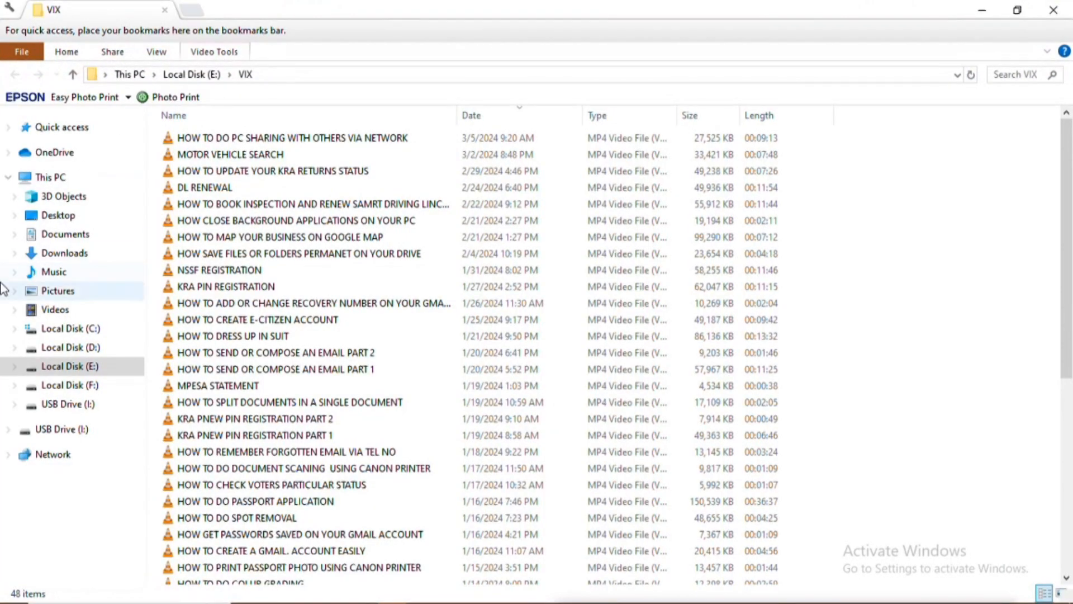
click(190, 11)
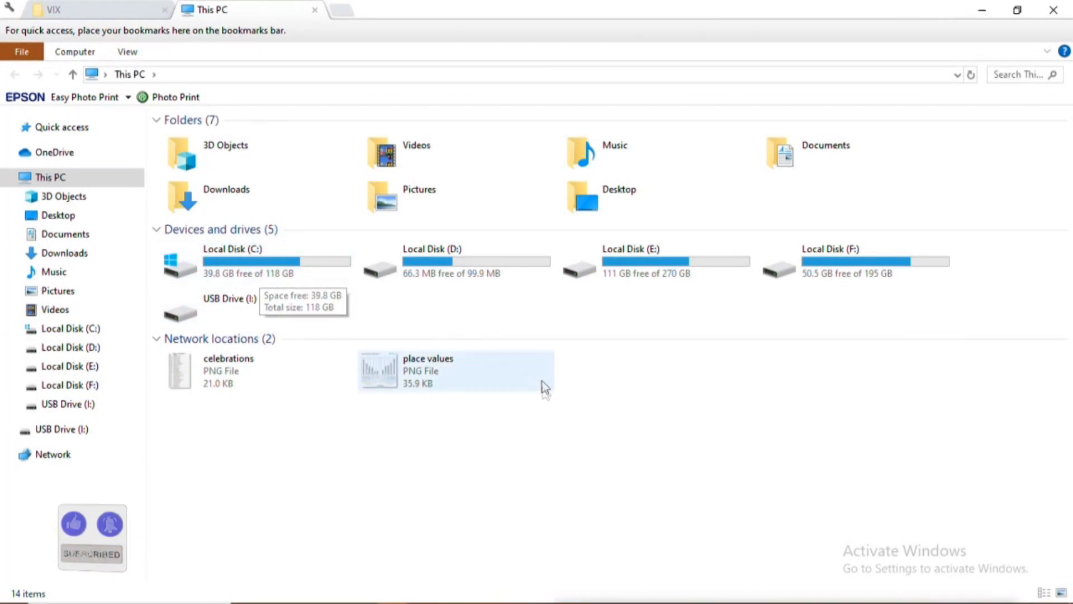
right_click(550, 422)
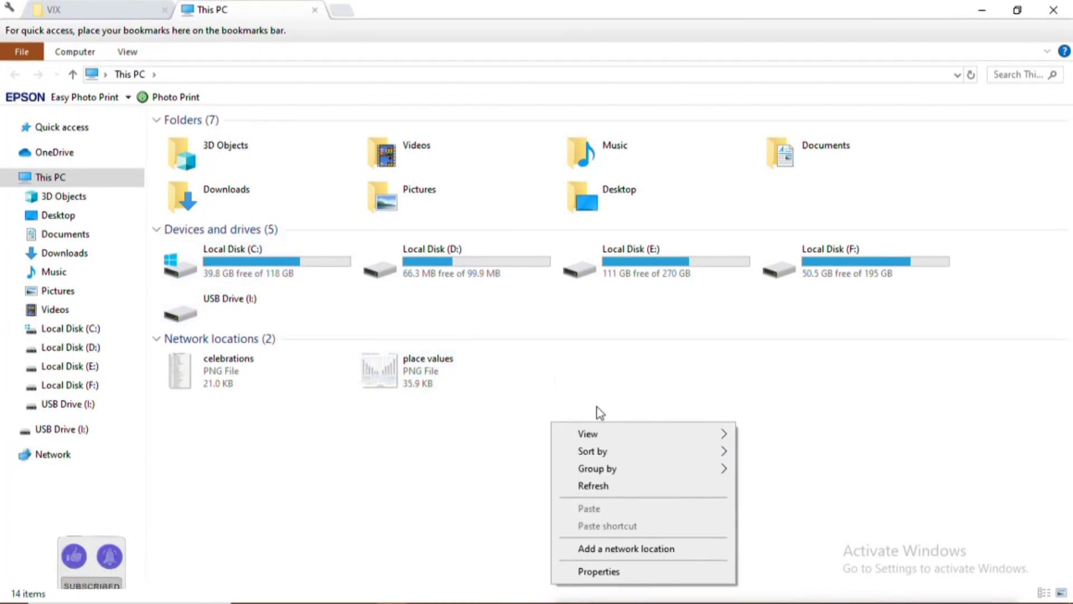
click(596, 490)
Close File Explorer and refresh the desktop
click(251, 260)
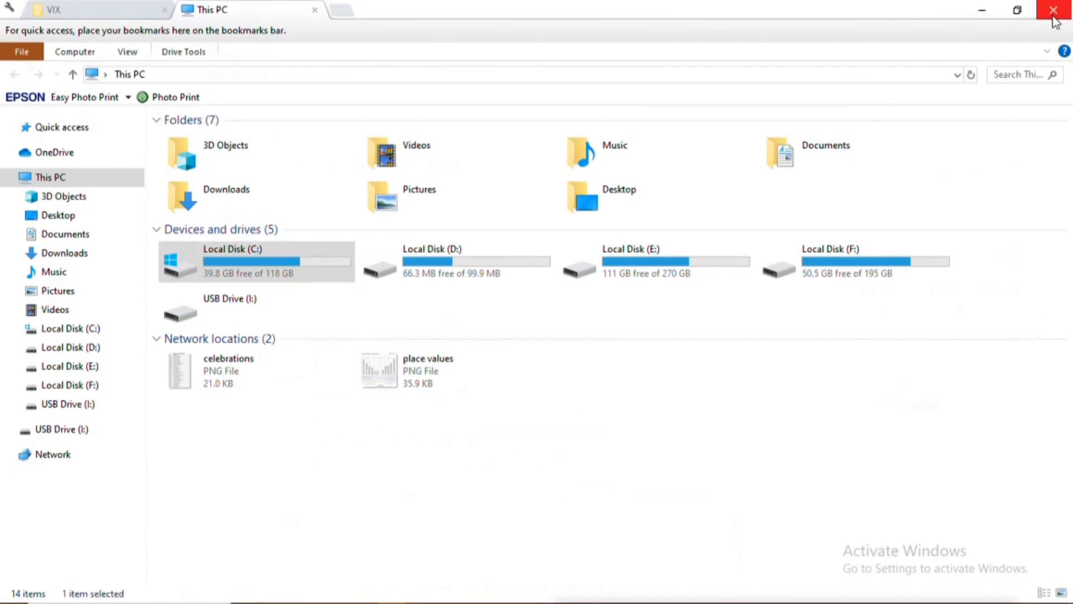
click(1054, 10)
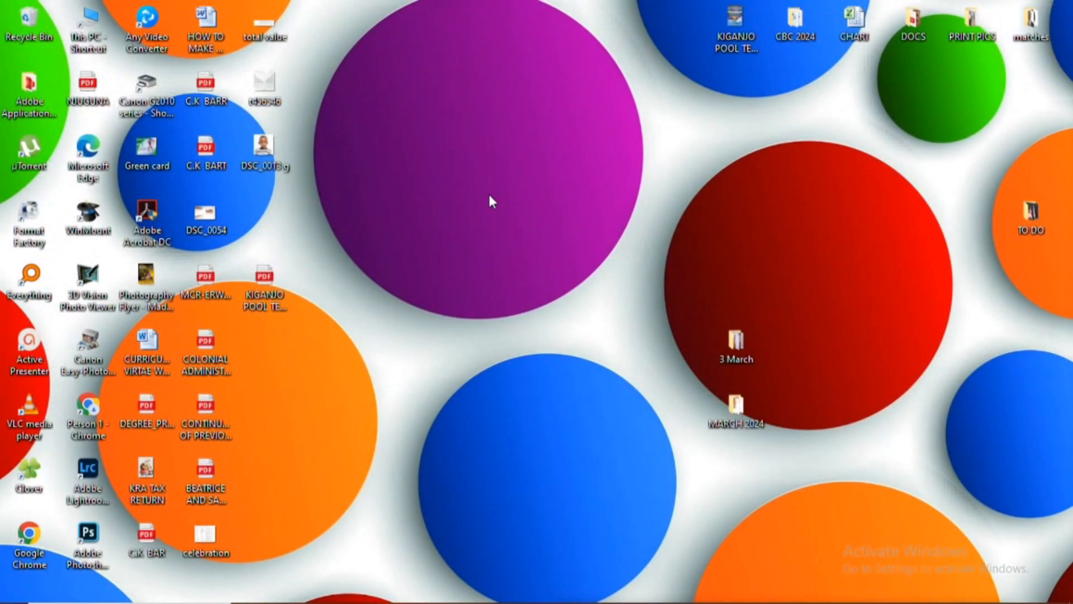
right_click(544, 233)
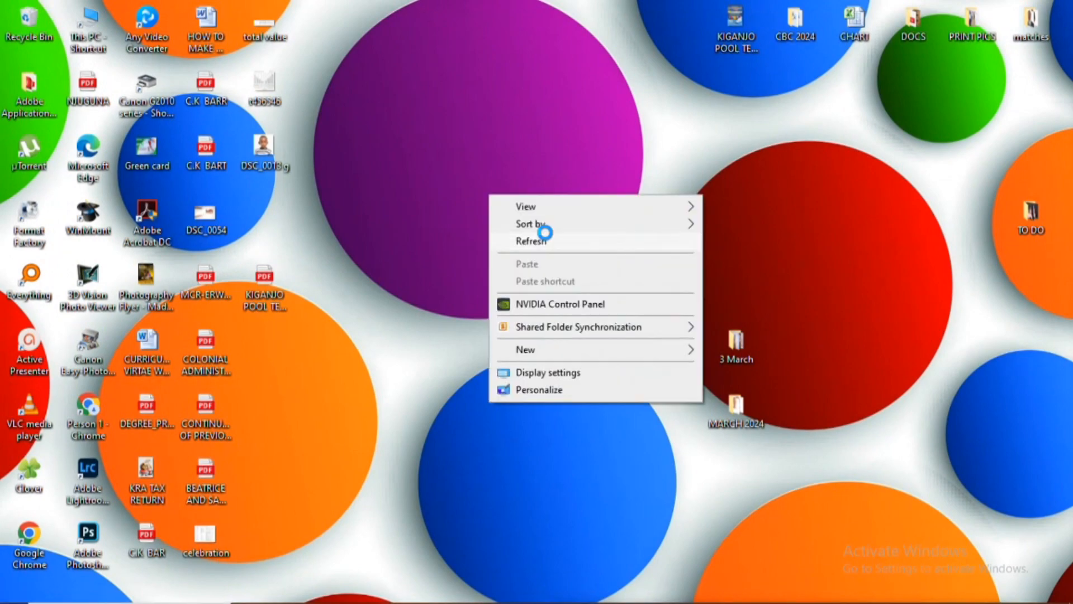
click(547, 241)
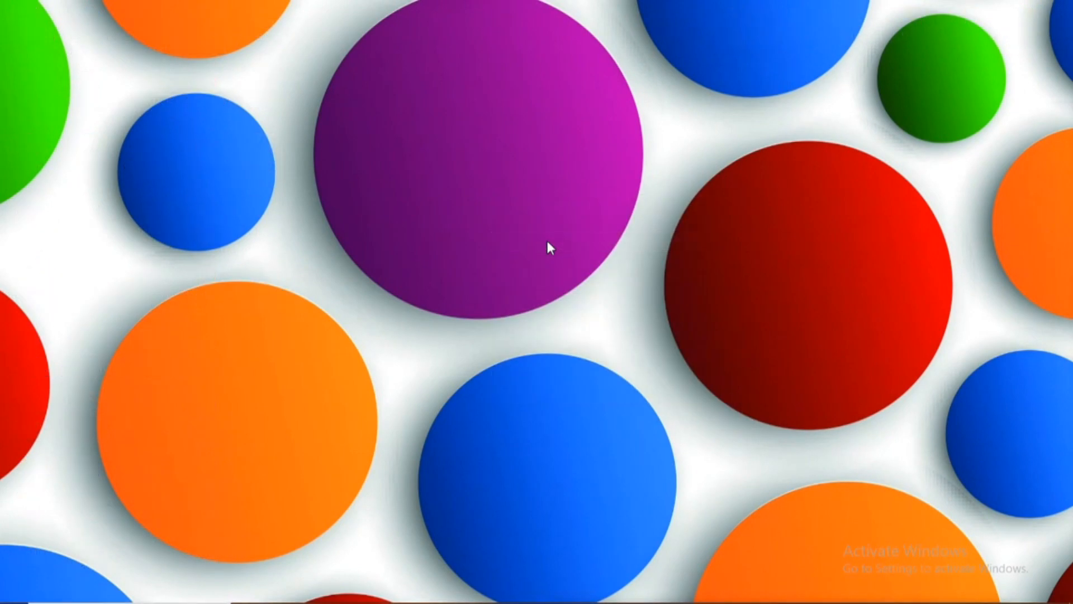